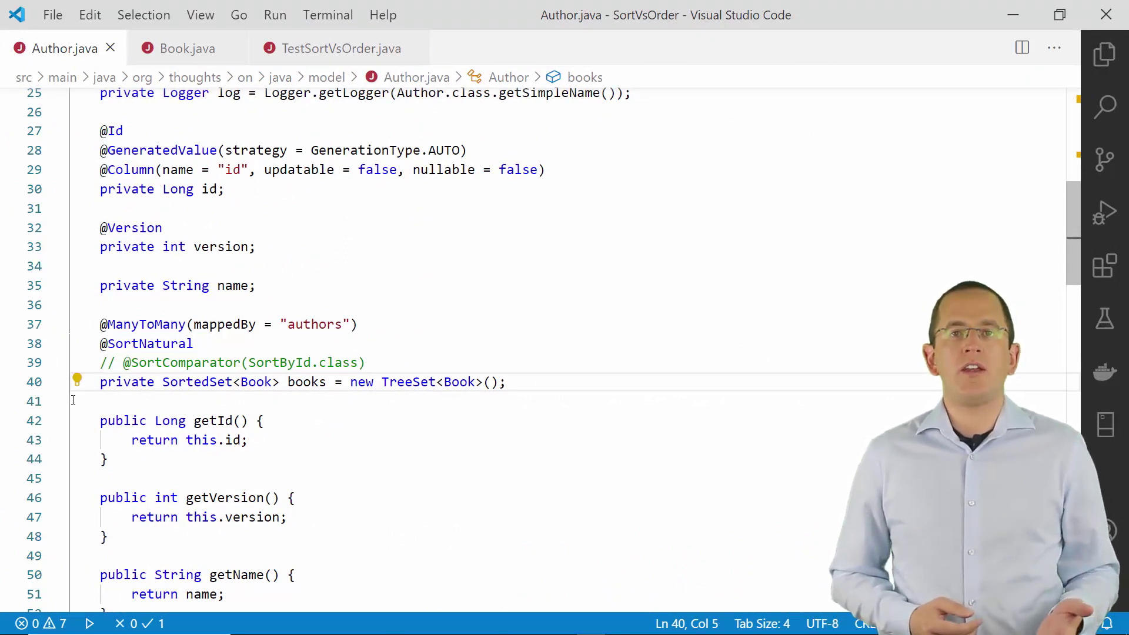
# Highlight Author's SortedSet books mapping, then switch to the Book class source.
pyautogui.moveTo(100, 323); pyautogui.dragTo(623, 381)
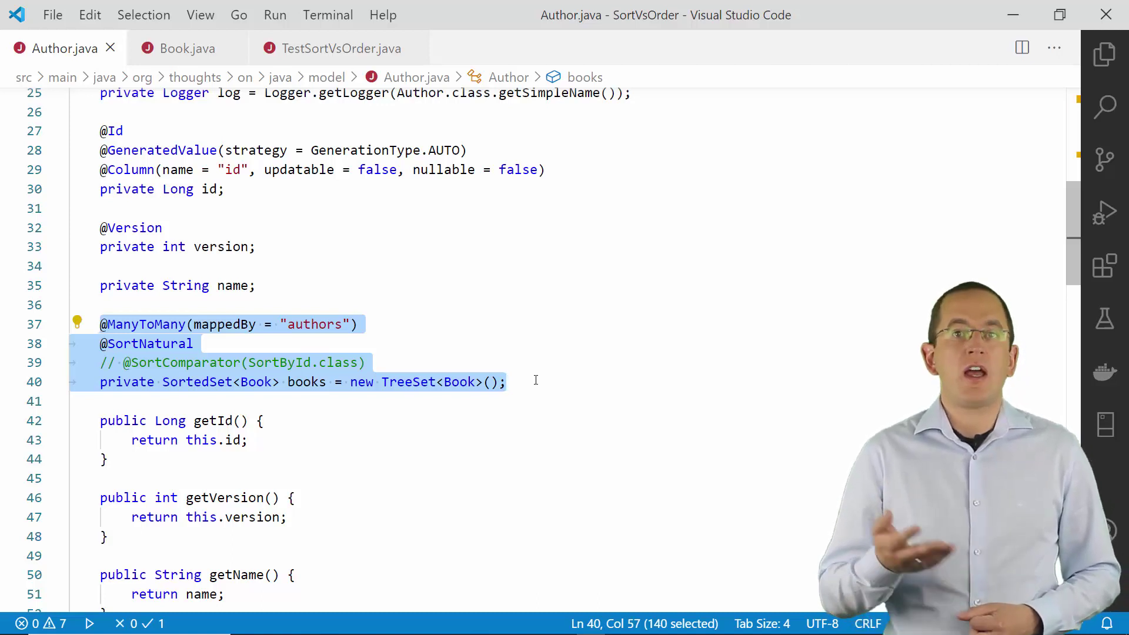
pyautogui.doubleClick(196, 382)
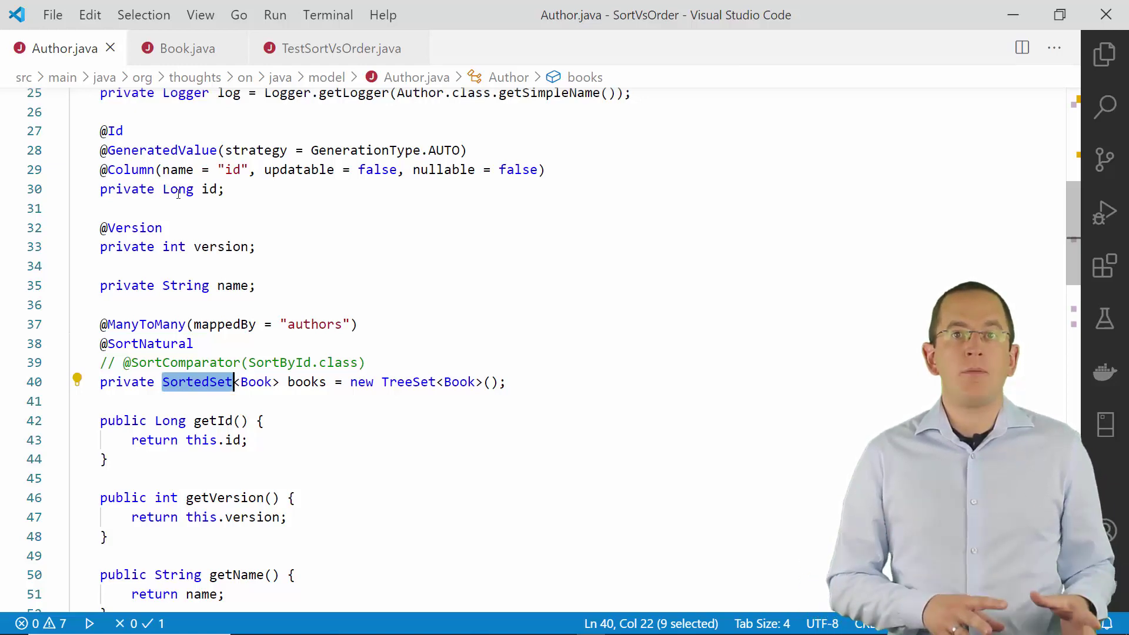
pyautogui.click(183, 49)
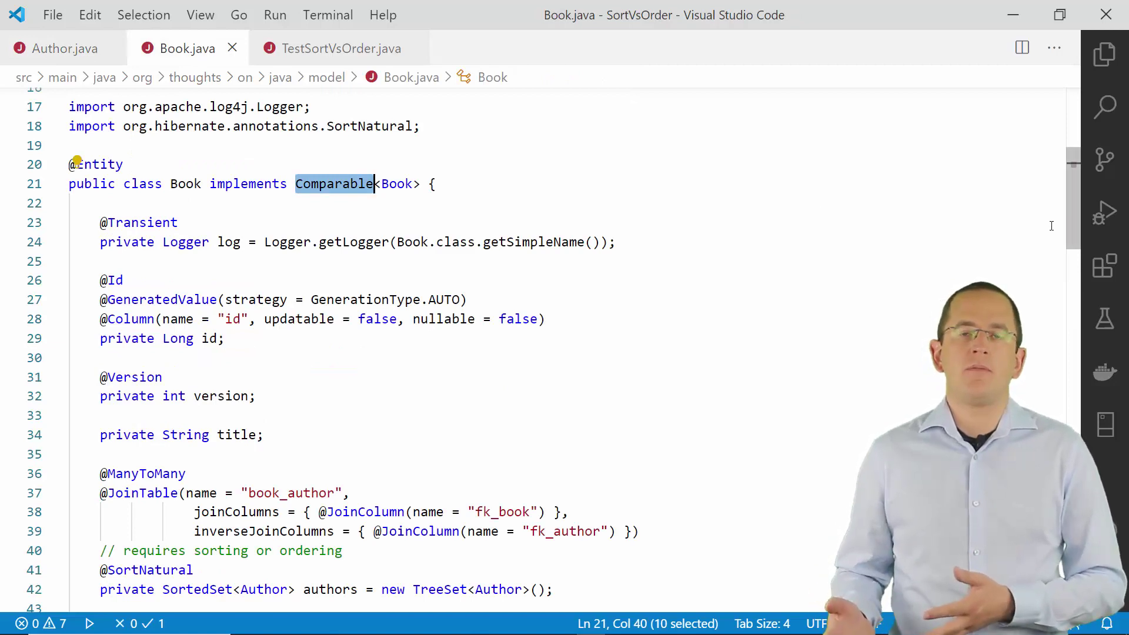
pyautogui.moveTo(1074, 221); pyautogui.dragTo(1073, 554)
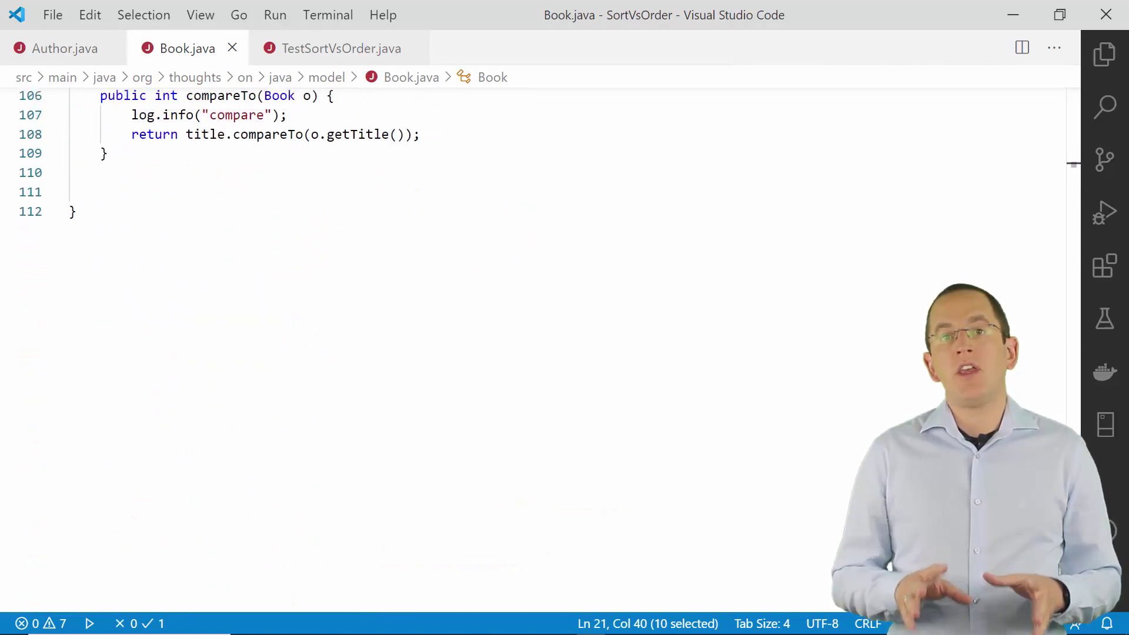
pyautogui.scroll(1, 756, 330)
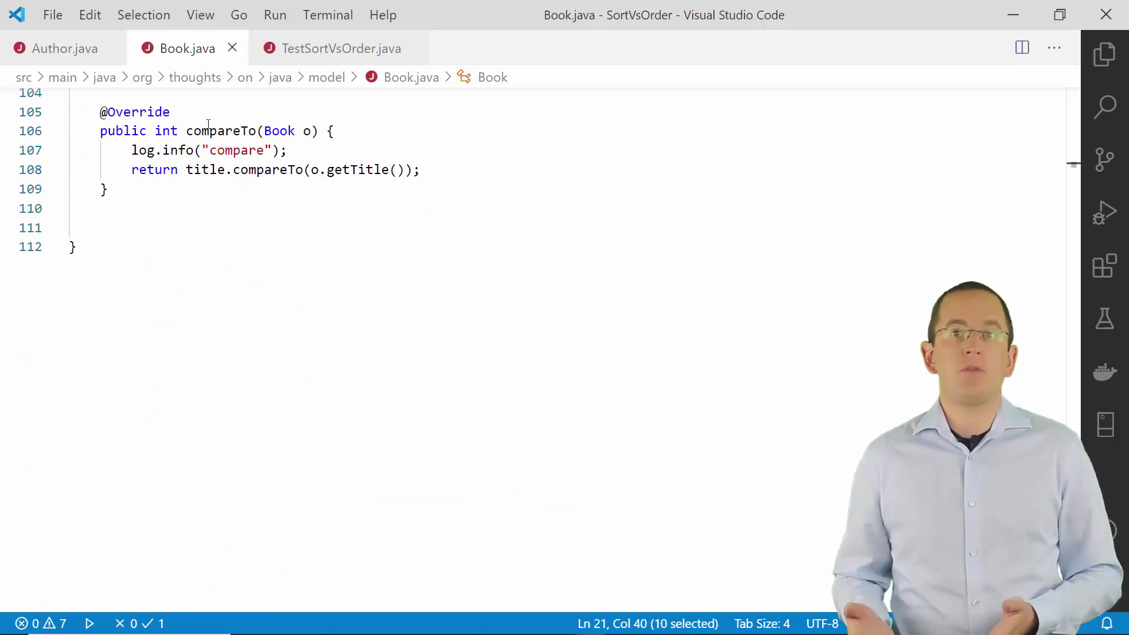
# Point out the title comparison in Book's compareTo and return to Author.java.
pyautogui.moveTo(186, 170); pyautogui.dragTo(481, 171)
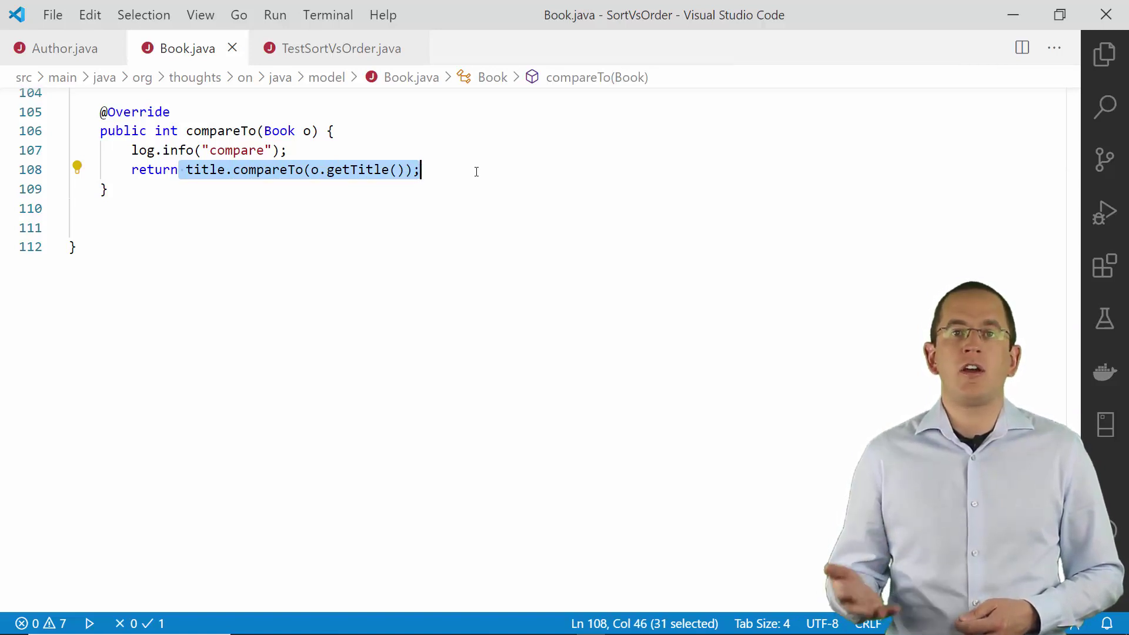
pyautogui.click(93, 48)
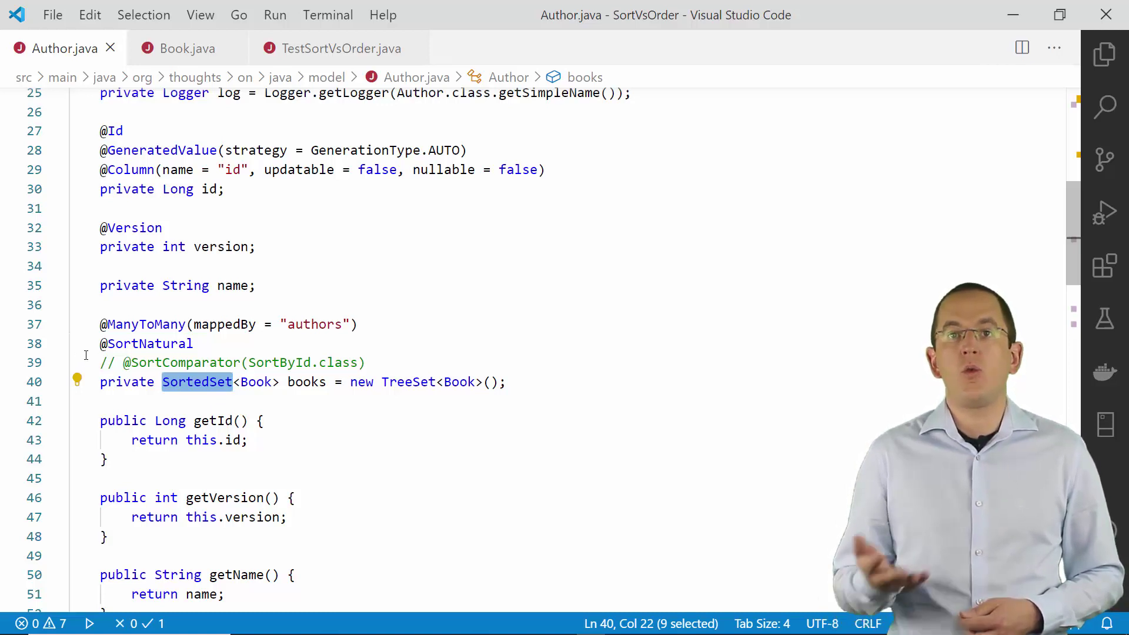
pyautogui.click(108, 342)
pyautogui.hotkey('shift', 'End')
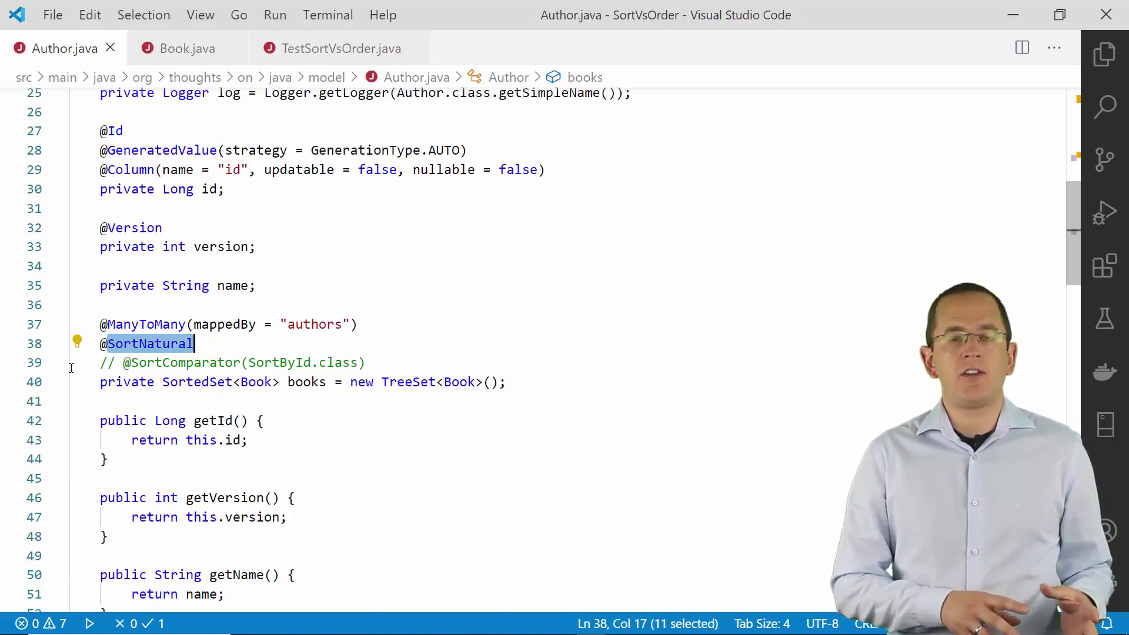
pyautogui.click(334, 51)
pyautogui.click(124, 127)
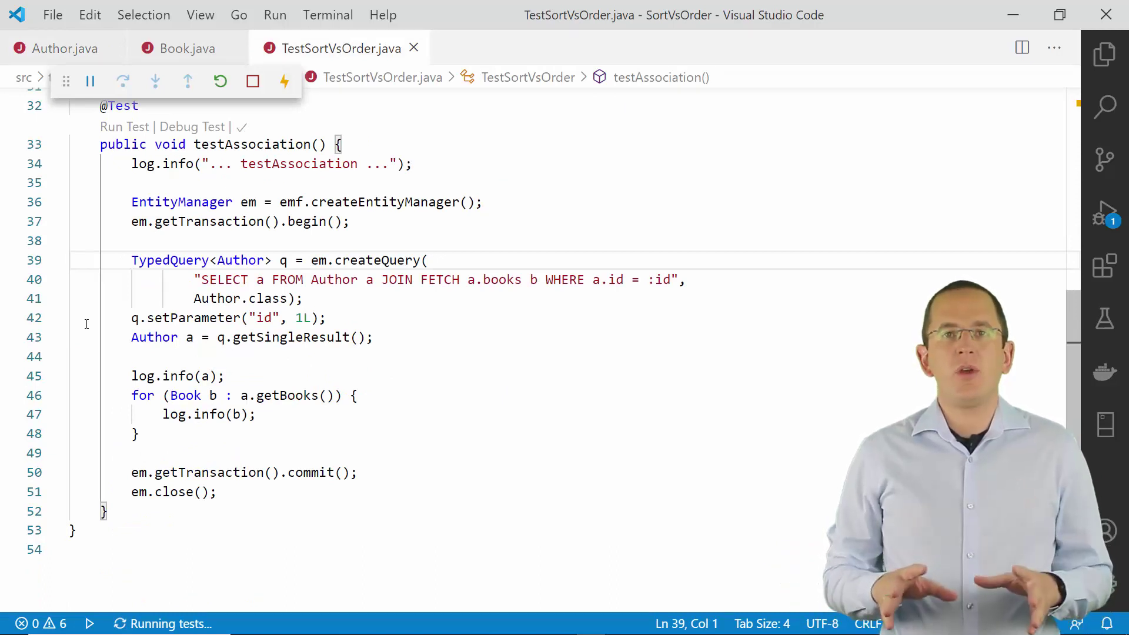
pyautogui.moveTo(381, 280); pyautogui.dragTo(540, 280)
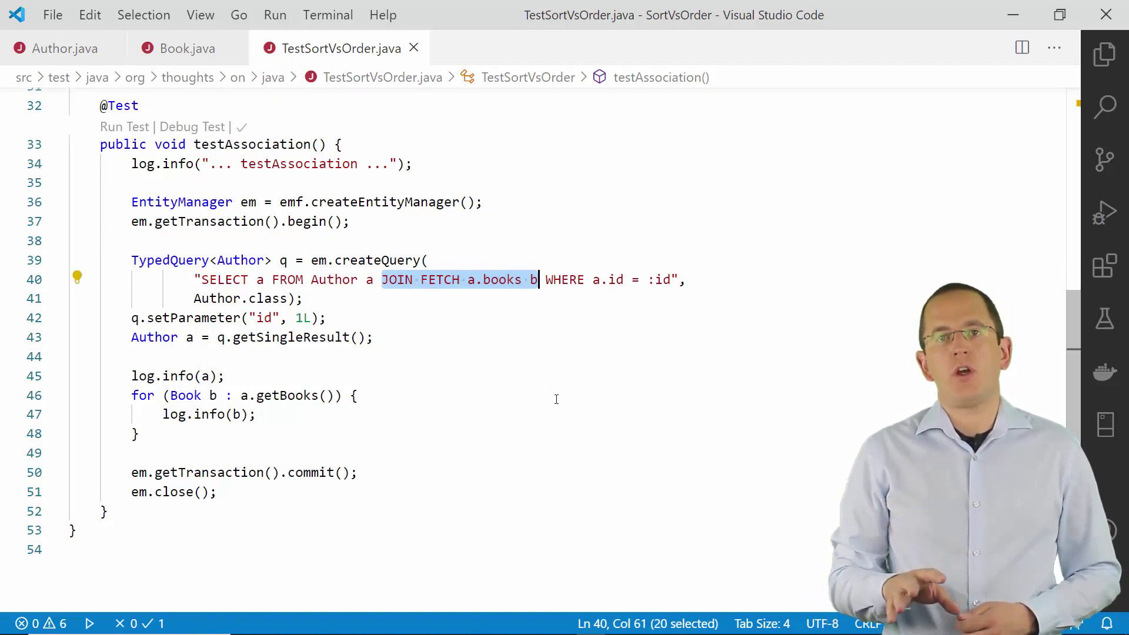
# Show the test log and mark the three compare calls and the title-ordered Book entries.
pyautogui.hotkey('ctrl', 'shift', 'u')
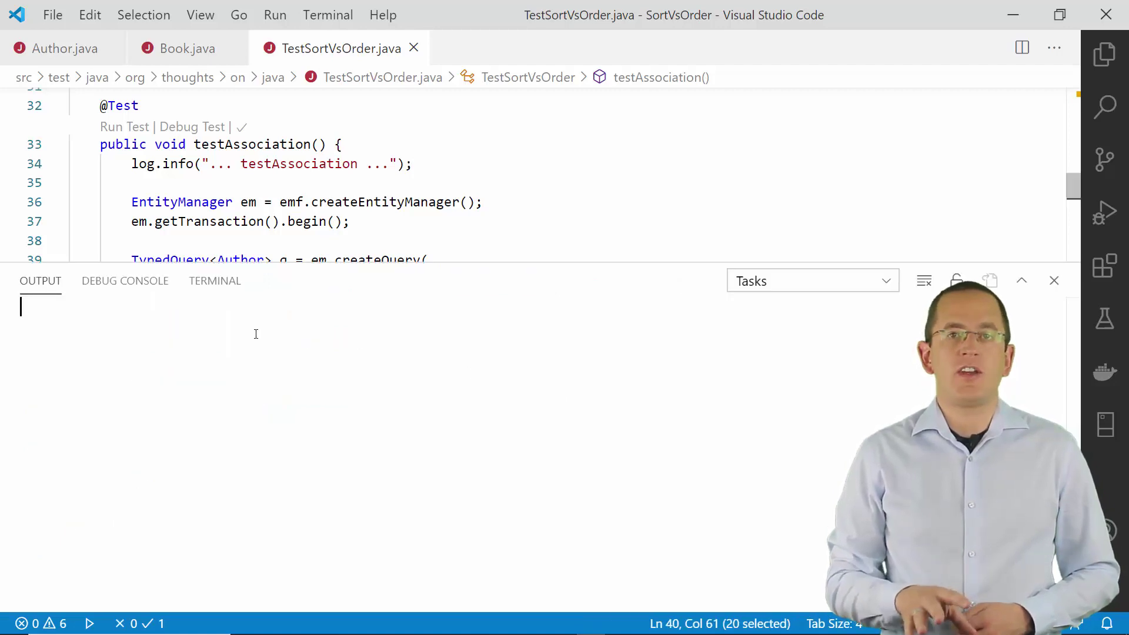
pyautogui.click(128, 284)
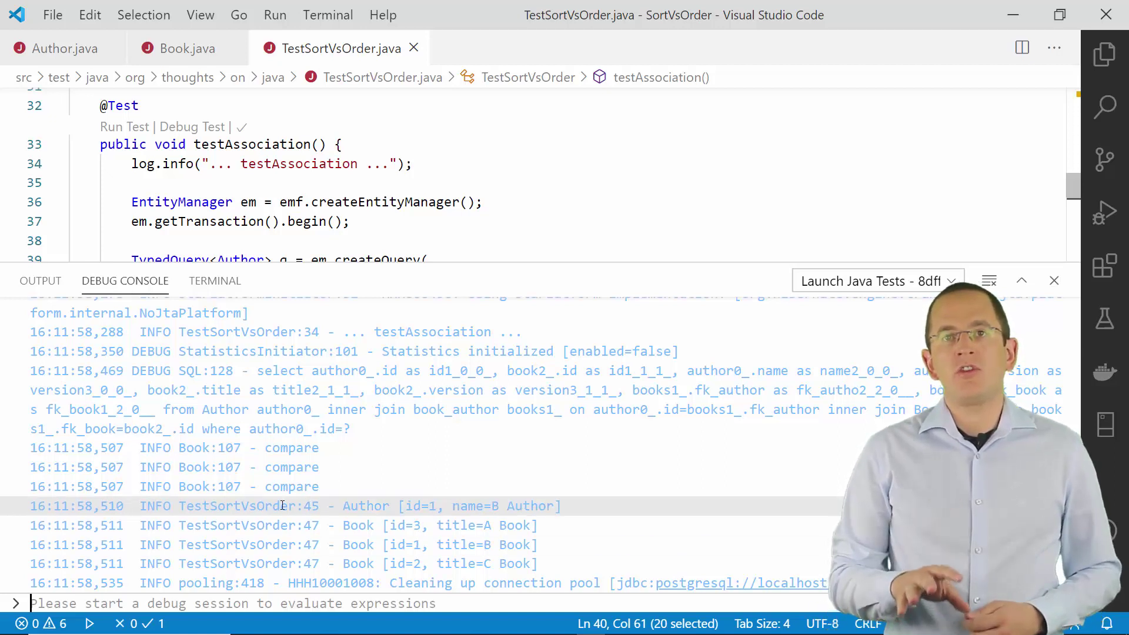
pyautogui.moveTo(265, 447); pyautogui.dragTo(379, 486)
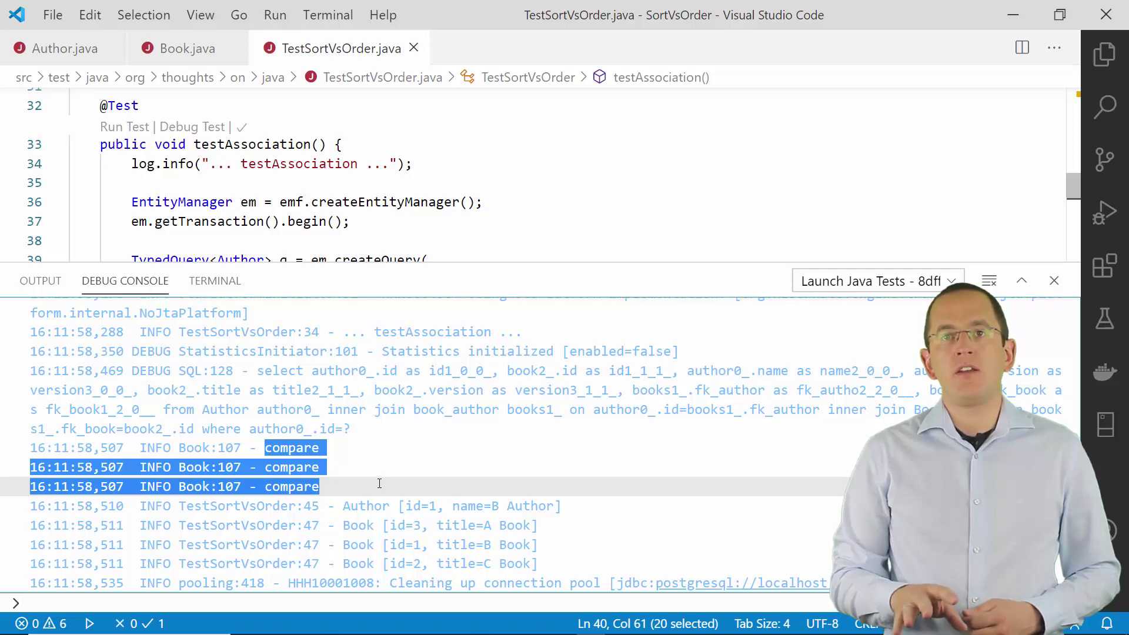
pyautogui.moveTo(343, 525); pyautogui.dragTo(538, 564)
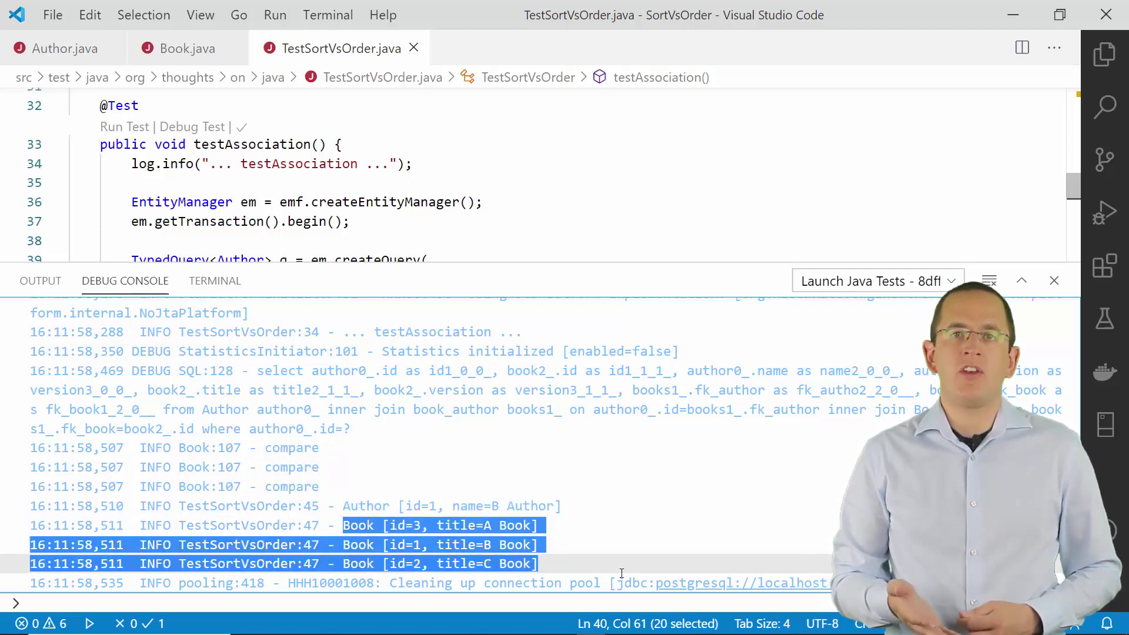
pyautogui.click(1054, 280)
pyautogui.click(64, 48)
pyautogui.click(131, 344)
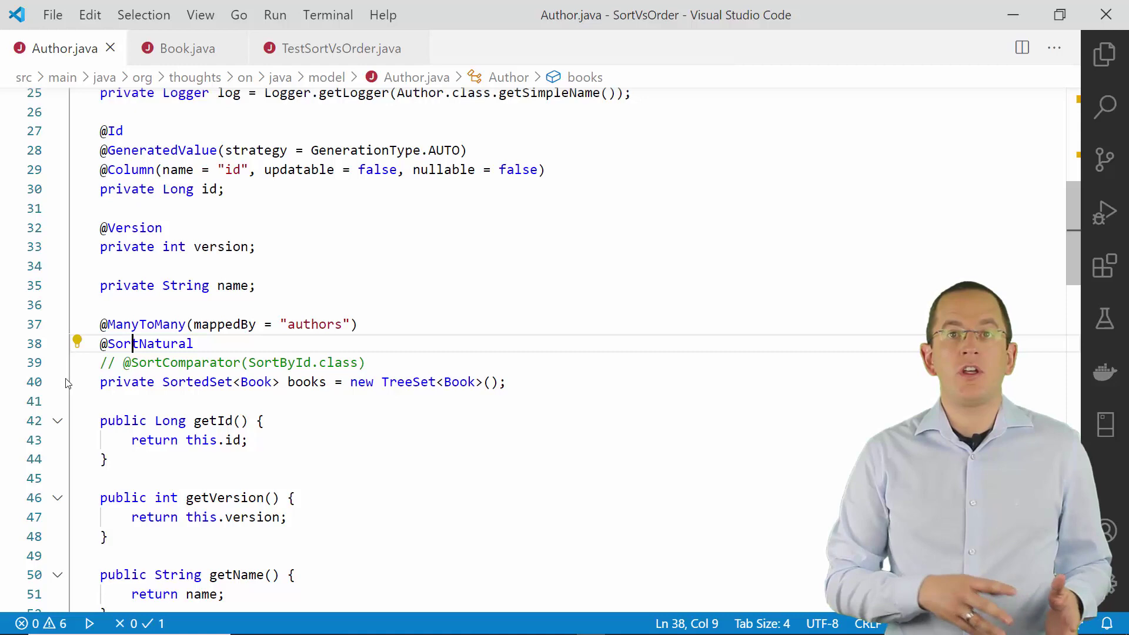
pyautogui.hotkey('ctrl', '/')
pyautogui.press('Down')
pyautogui.hotkey('ctrl', '/')
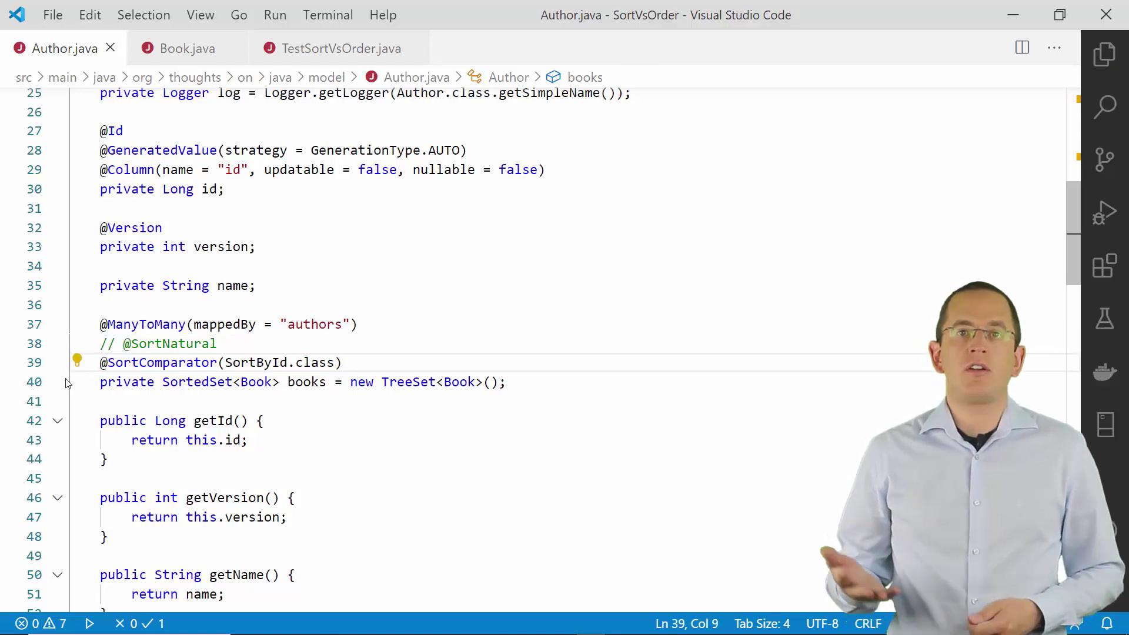
pyautogui.keyDown('ctrl'); pyautogui.click(252, 369); pyautogui.keyUp('ctrl')
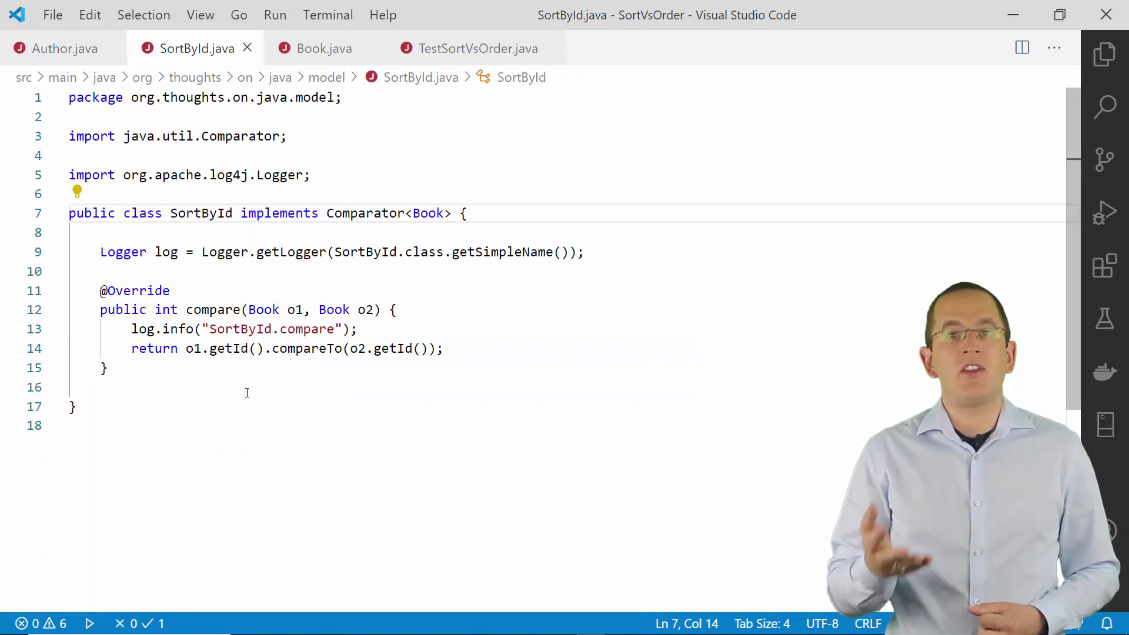
pyautogui.moveTo(185, 348); pyautogui.dragTo(502, 352)
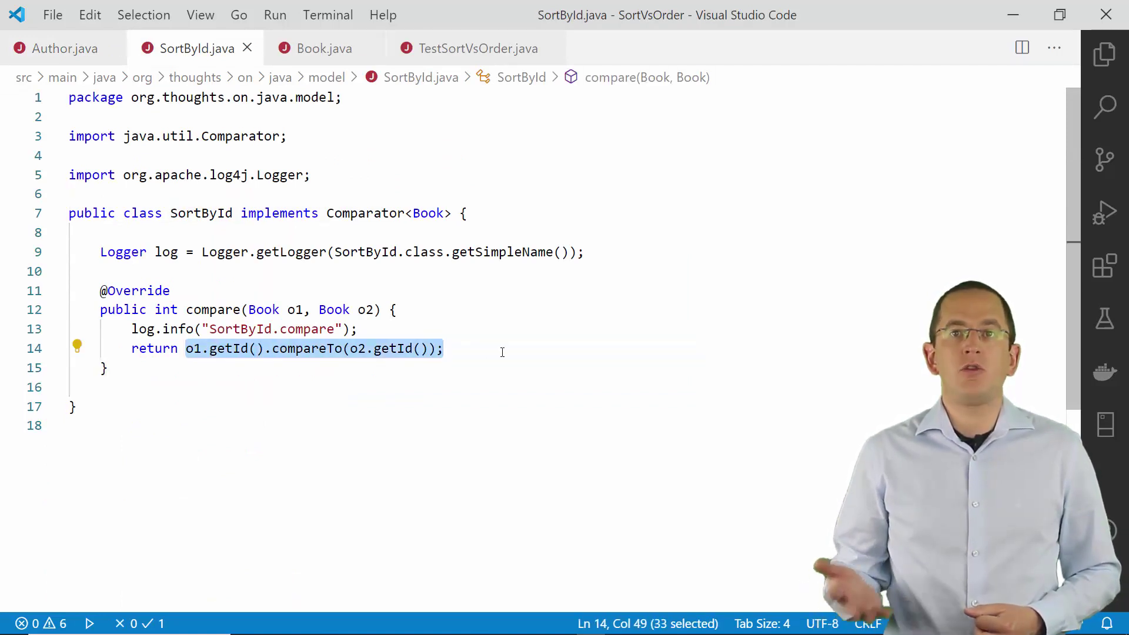
# Rerun testAssociation and highlight the logged books now listed in id order.
pyautogui.click(478, 51)
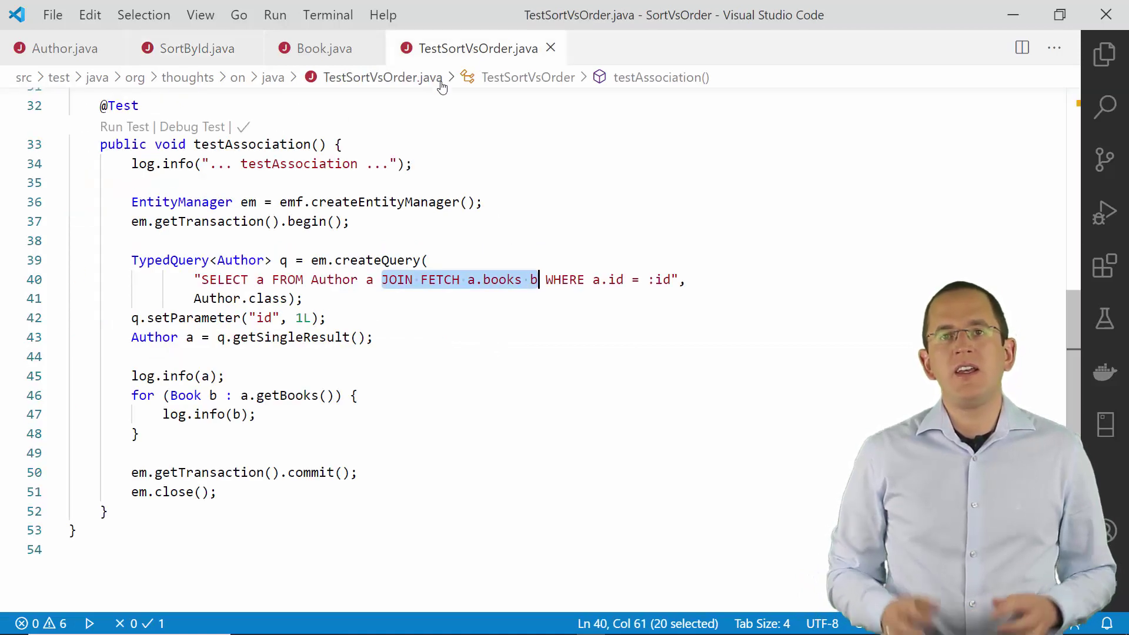
pyautogui.click(124, 125)
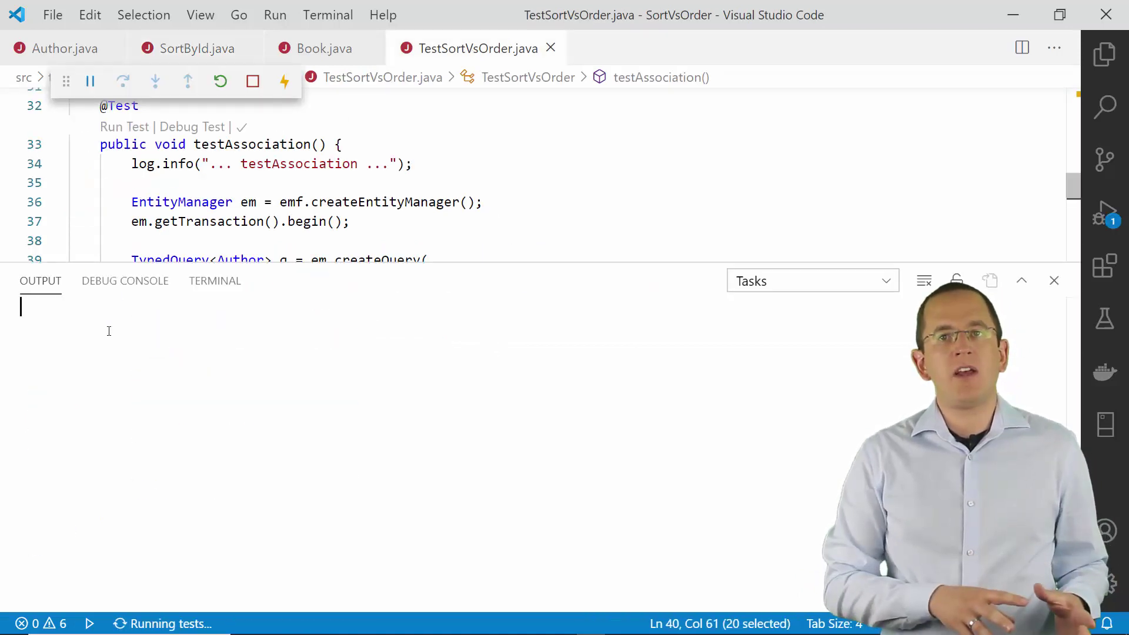
pyautogui.click(1022, 281)
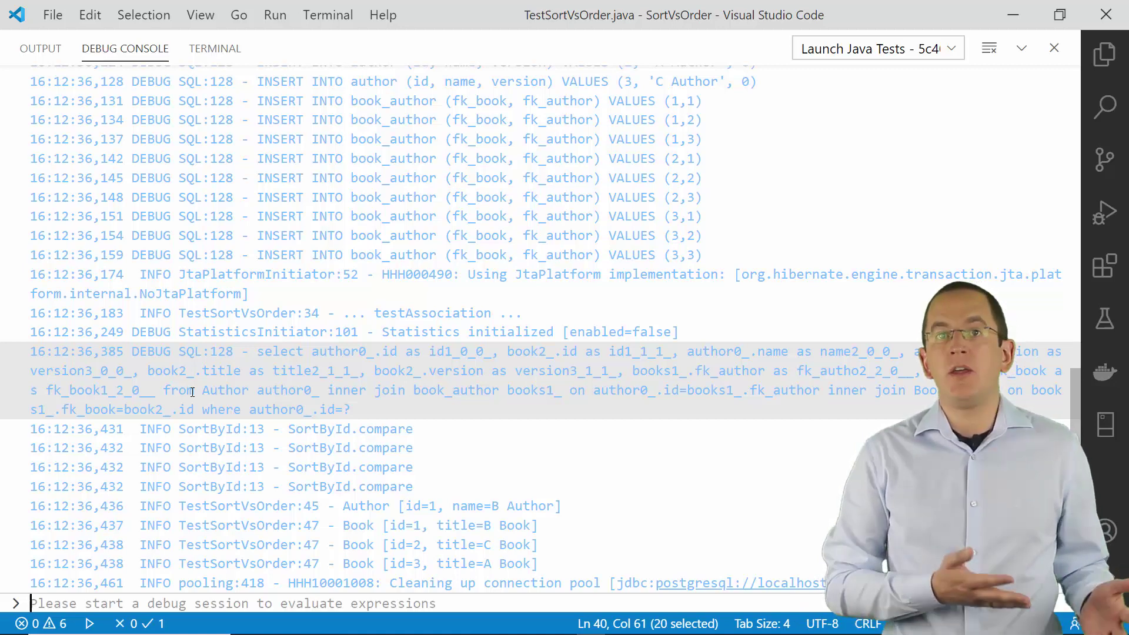
pyautogui.moveTo(343, 525); pyautogui.dragTo(579, 564)
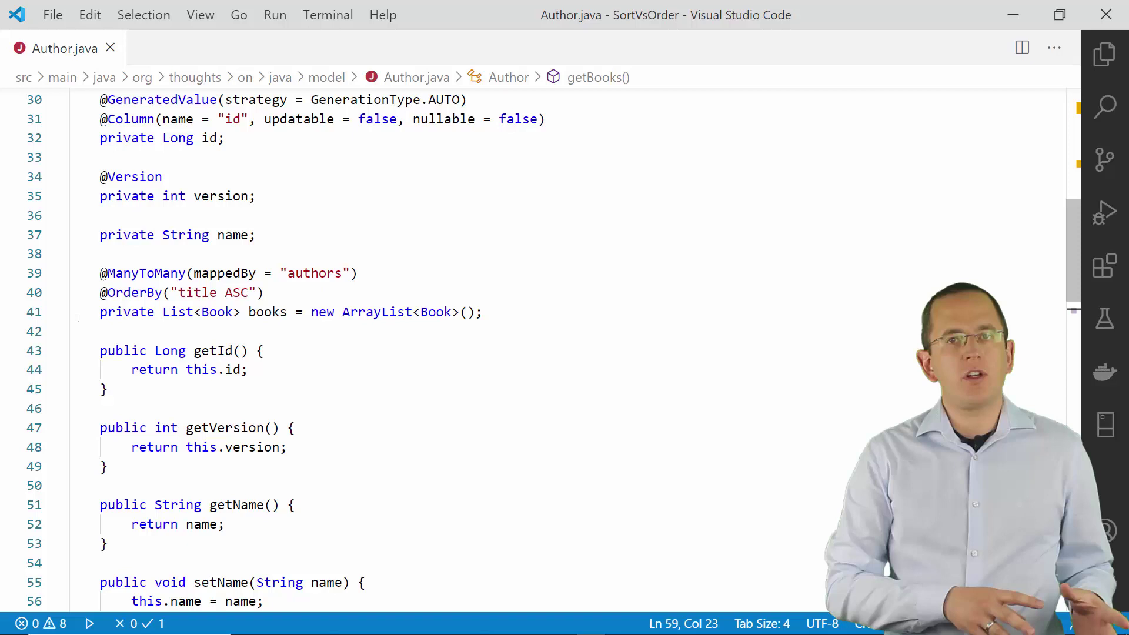
pyautogui.doubleClick(176, 311)
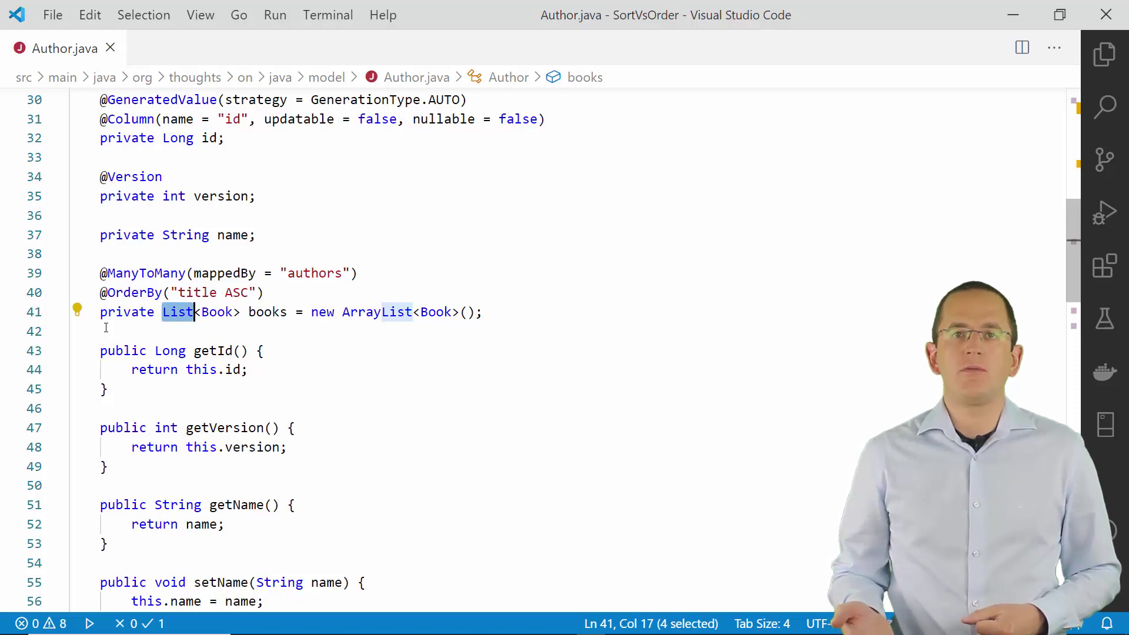
pyautogui.press('Up')
pyautogui.press('Home')
pyautogui.press('Right')
pyautogui.hotkey('ctrl', 'shift', 'Right')
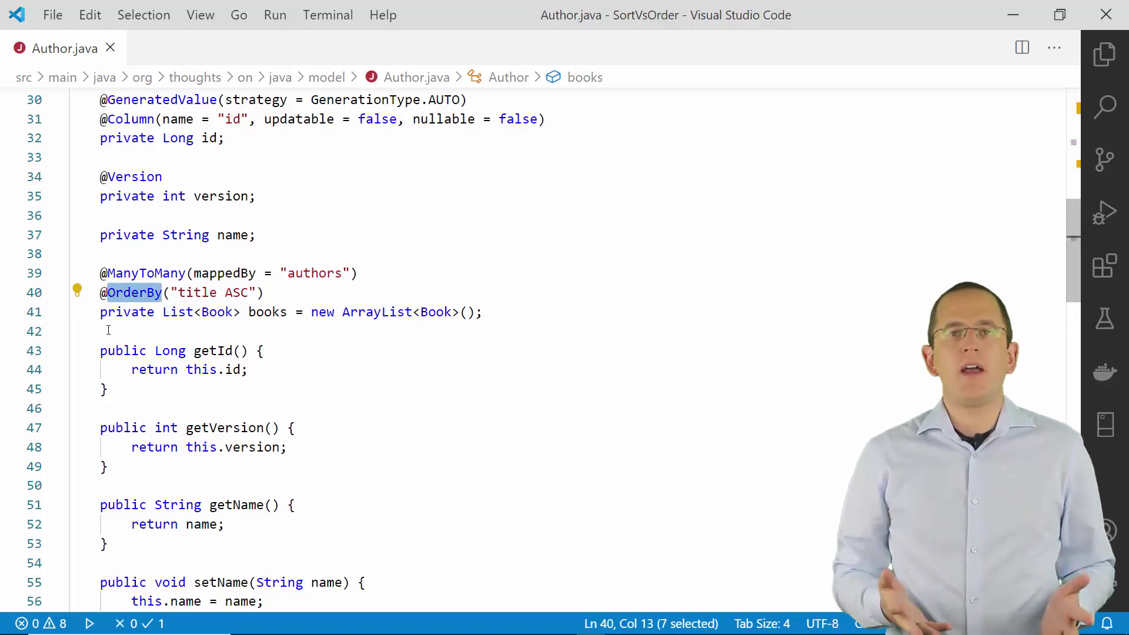
pyautogui.press('Right')
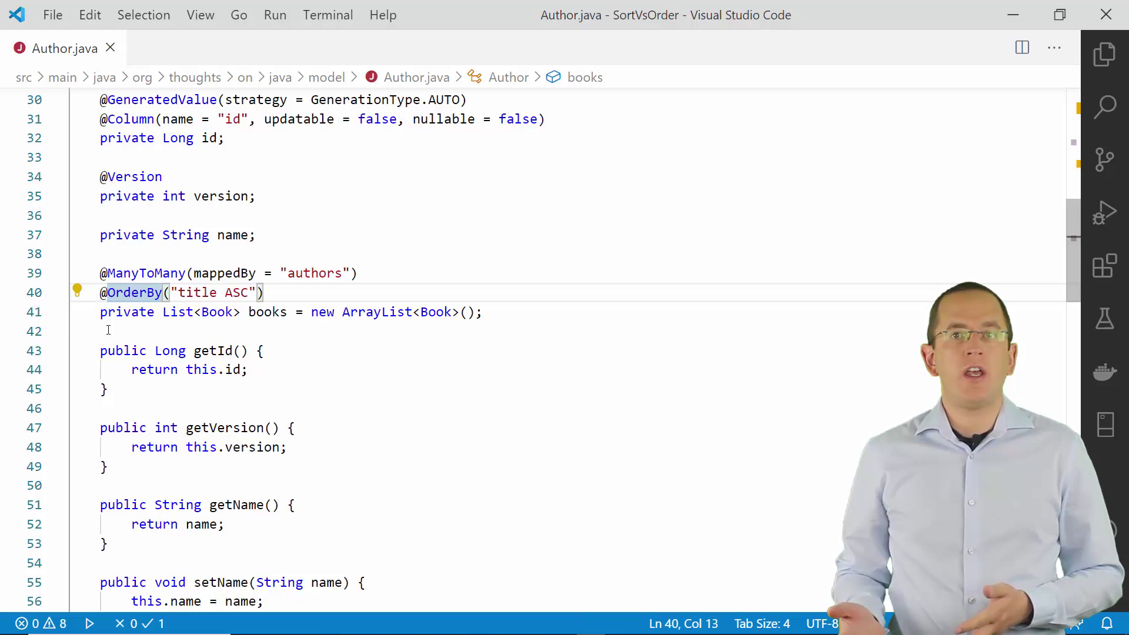
pyautogui.write('//')
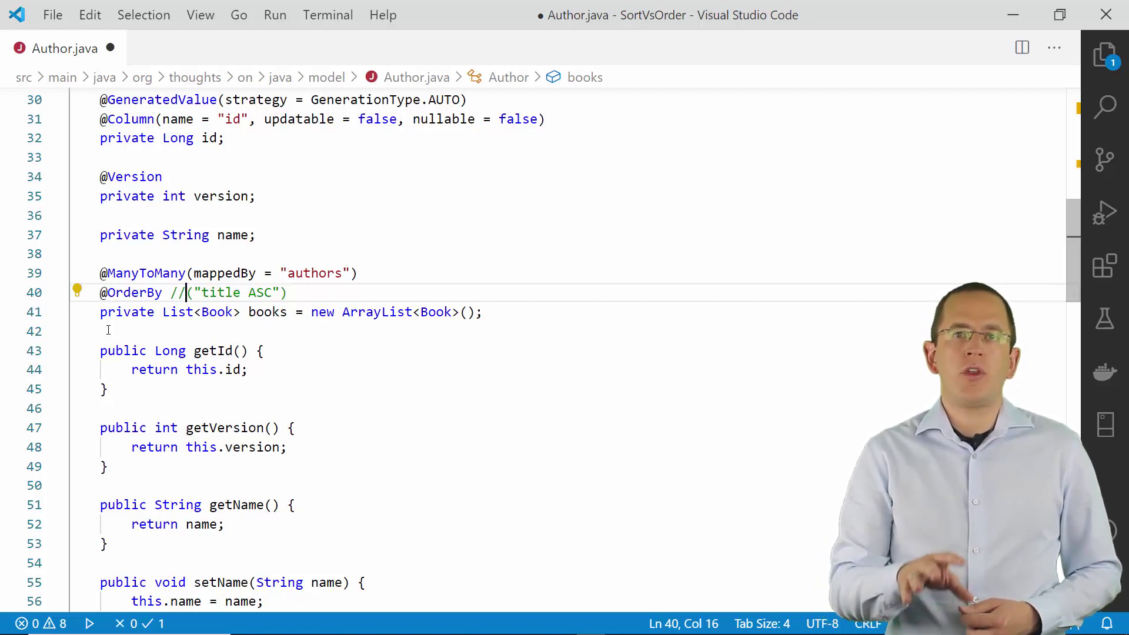
pyautogui.press('BackSpace')
pyautogui.press('BackSpace')
pyautogui.press('BackSpace')
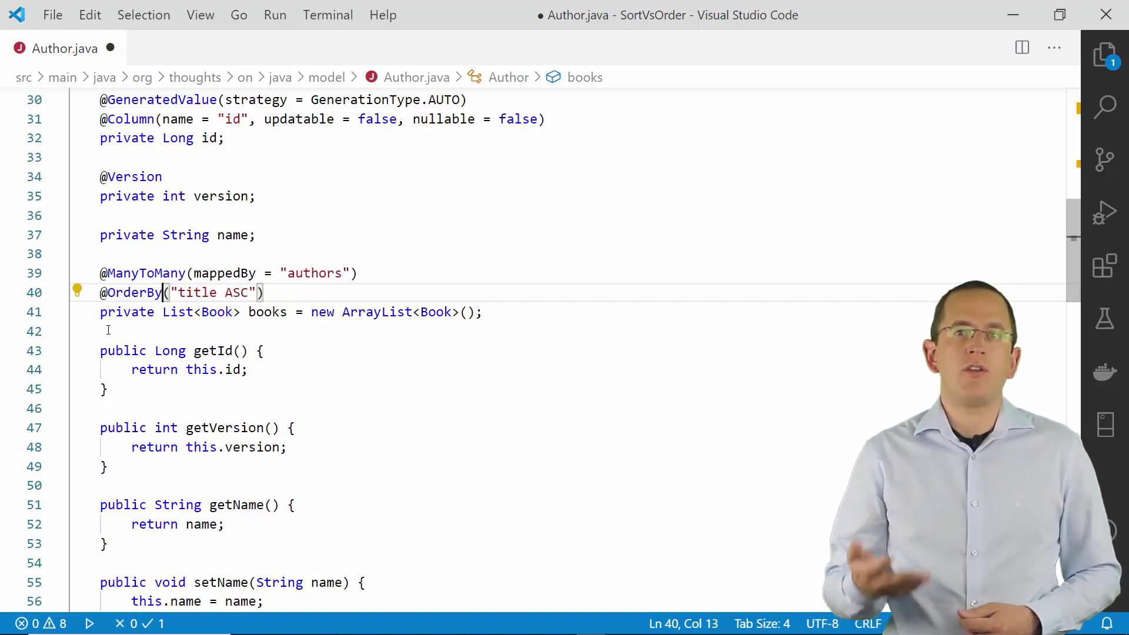
pyautogui.hotkey('ctrl', 's')
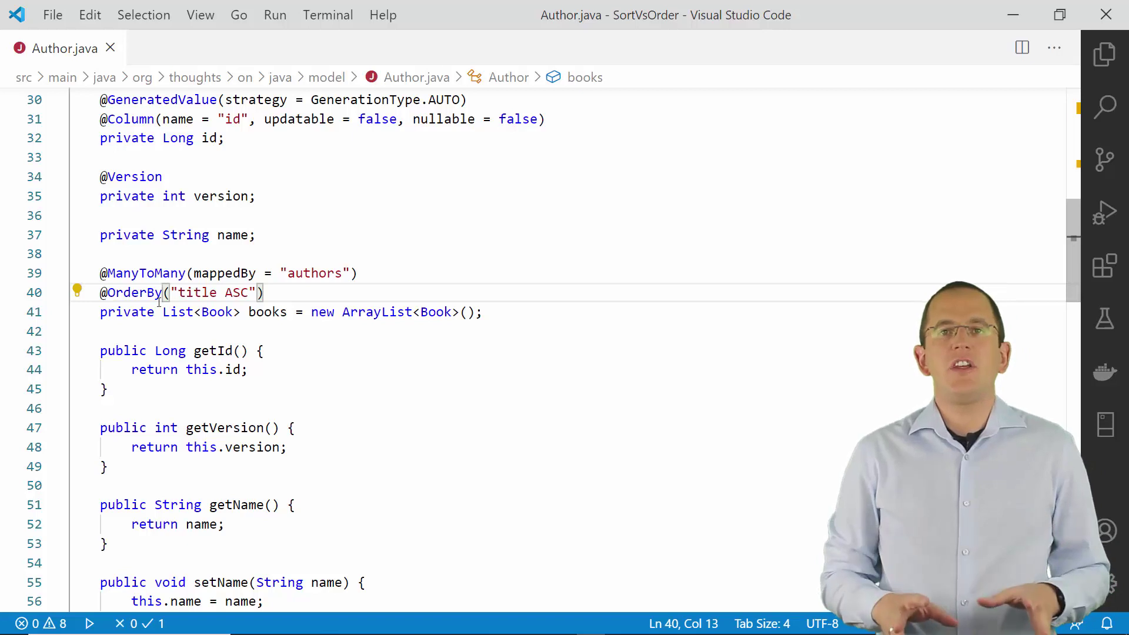
pyautogui.moveTo(179, 293); pyautogui.dragTo(256, 293)
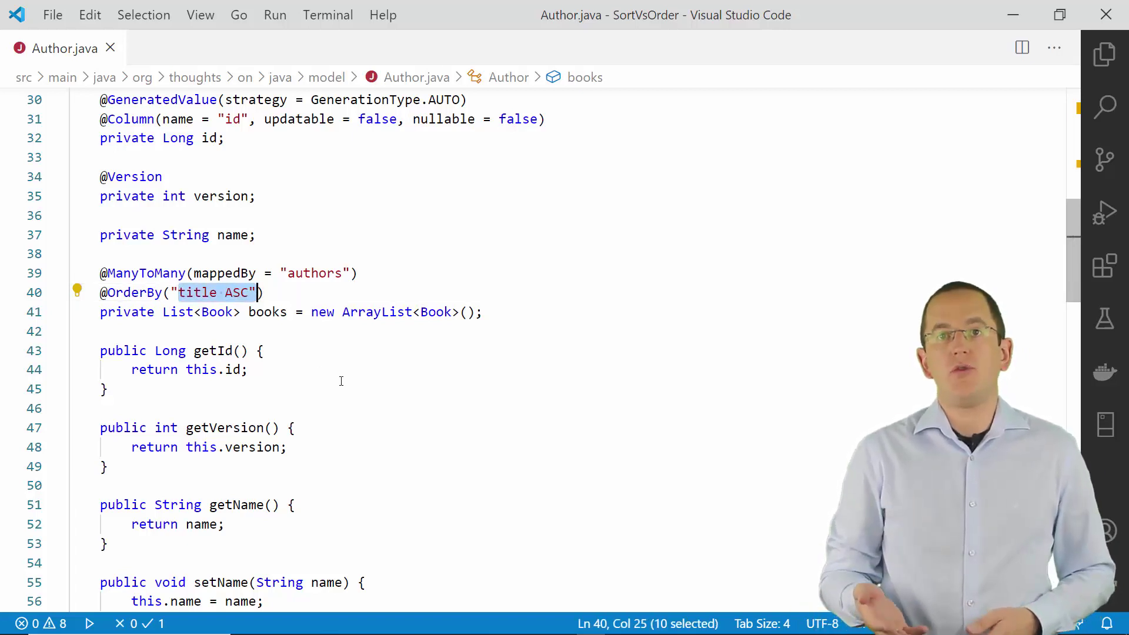
# Reopen TestSortVsOrder from the Explorer and rerun the association test.
pyautogui.click(1105, 54)
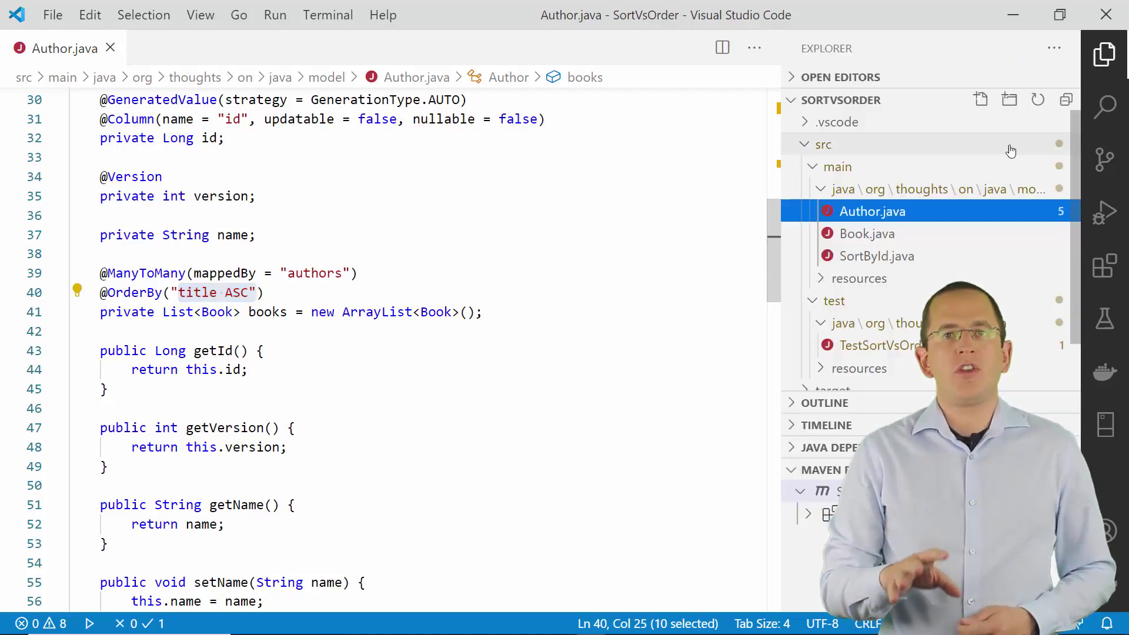
pyautogui.click(878, 345)
pyautogui.hotkey('ctrl', 'b')
pyautogui.click(114, 128)
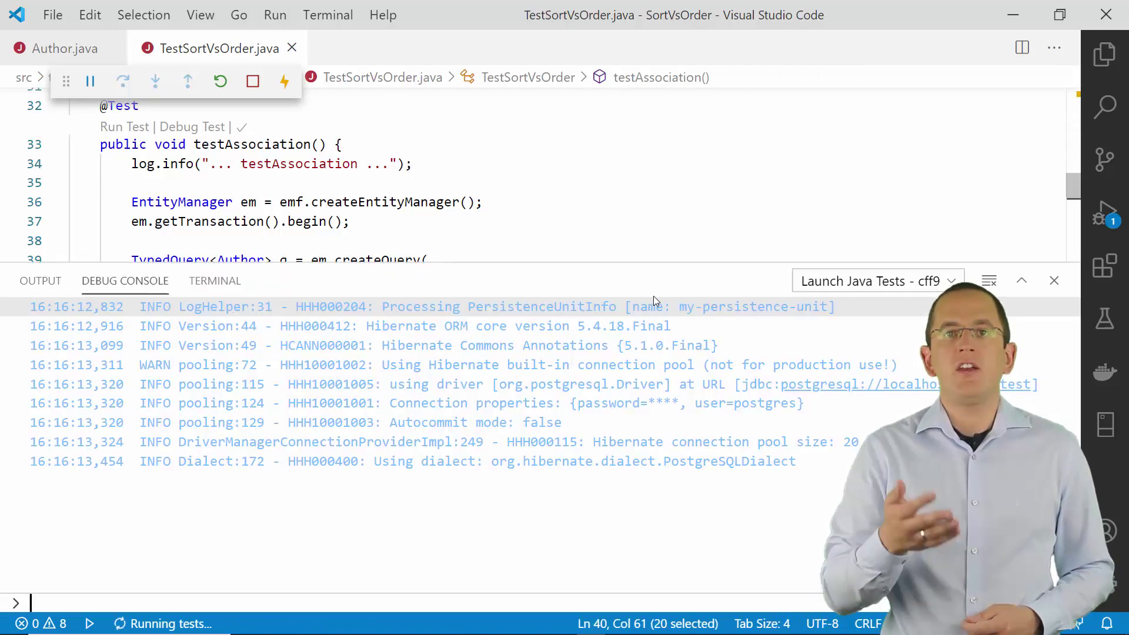
# Highlight the logged 'order by title asc' clause and the books listed A, B, C.
pyautogui.click(1023, 286)
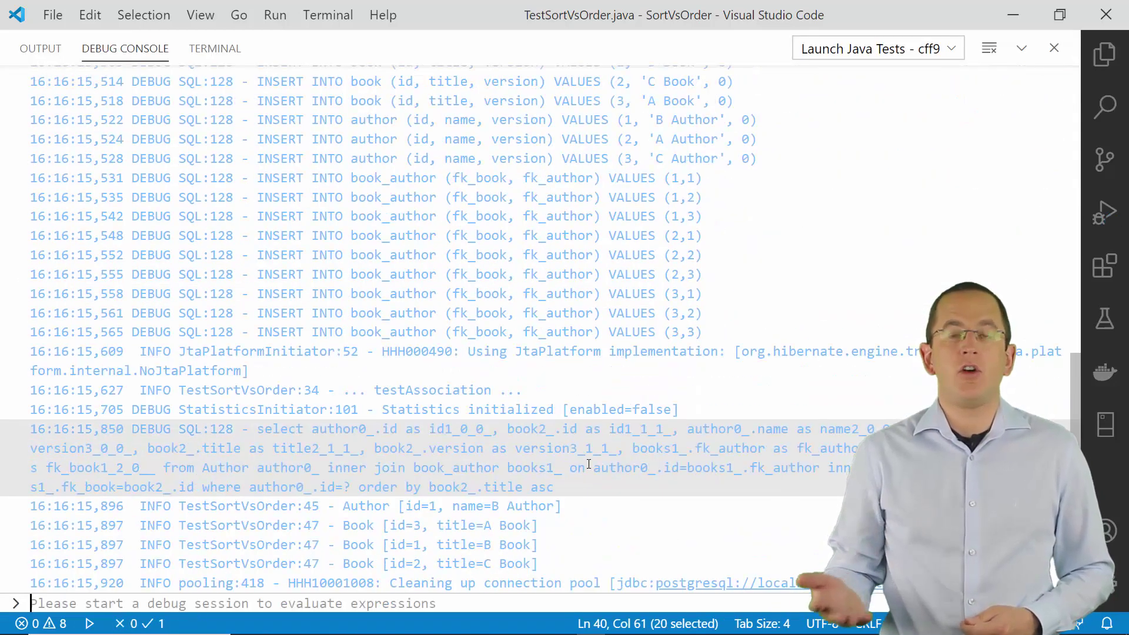
pyautogui.moveTo(358, 488); pyautogui.dragTo(554, 488)
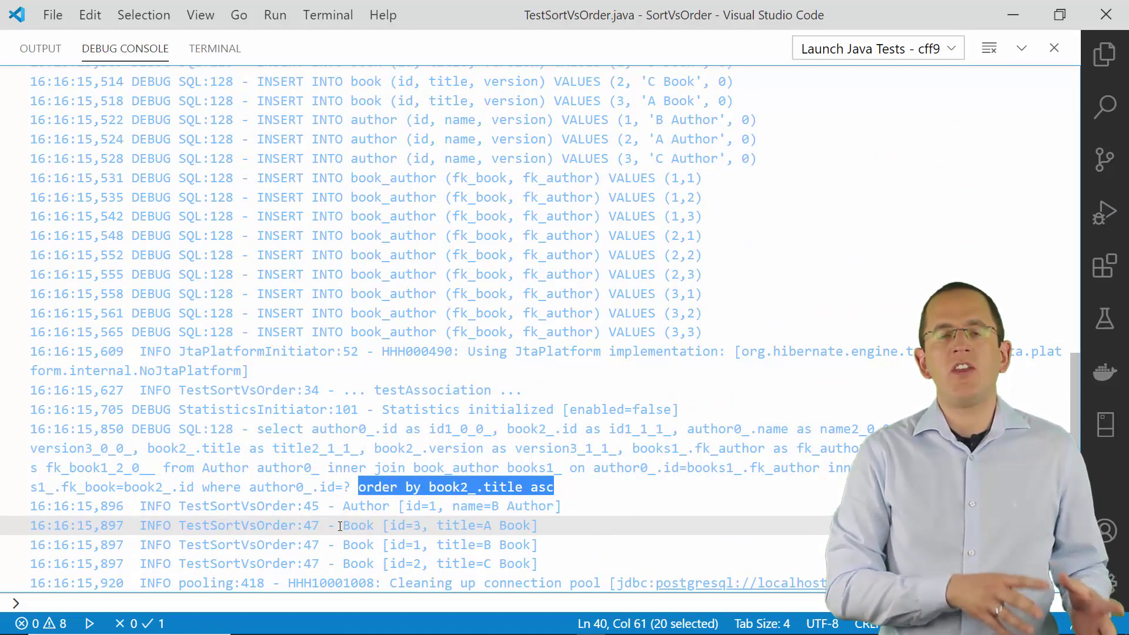
pyautogui.moveTo(341, 525); pyautogui.dragTo(540, 565)
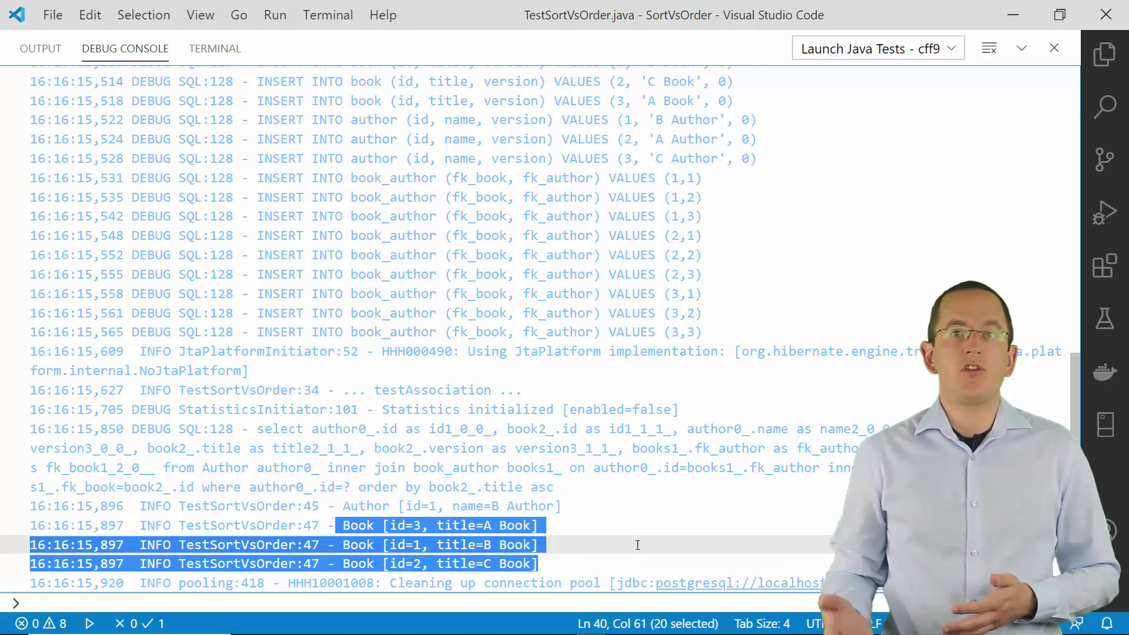